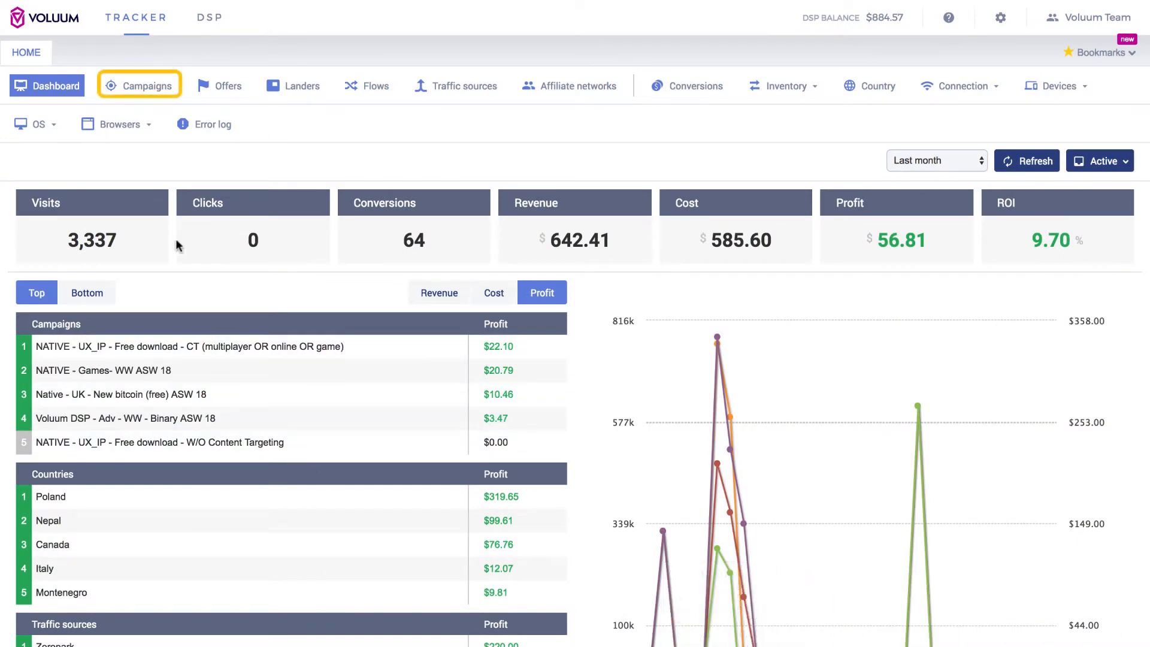
Start creating a new native DSP campaign from the Campaigns view
click(143, 91)
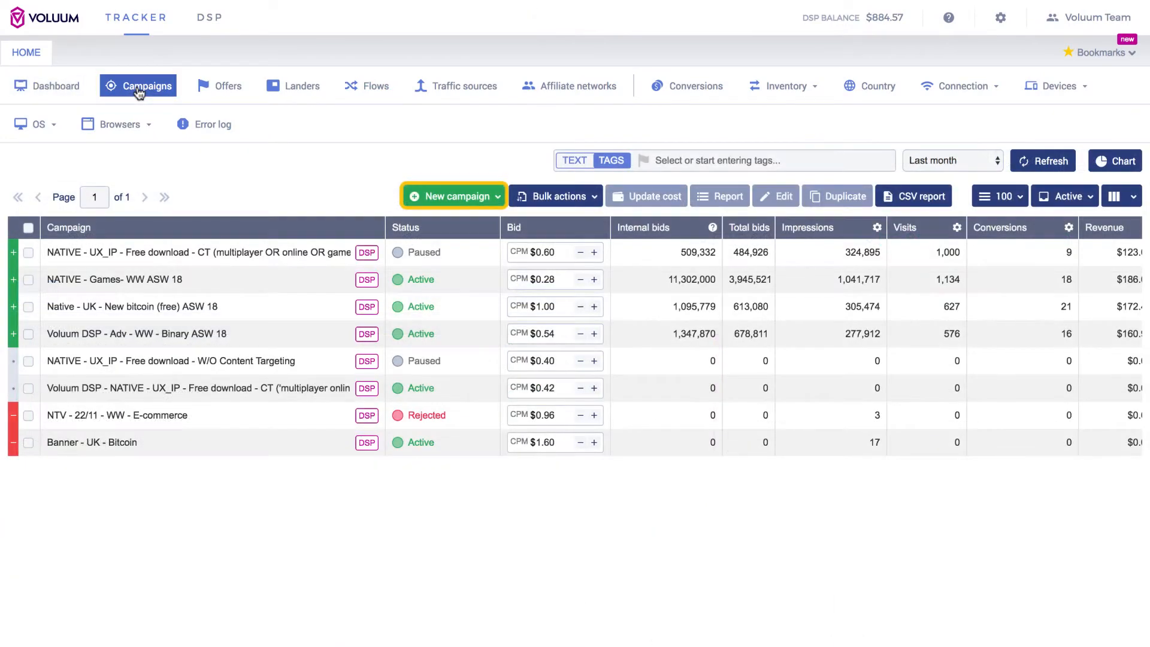
click(494, 198)
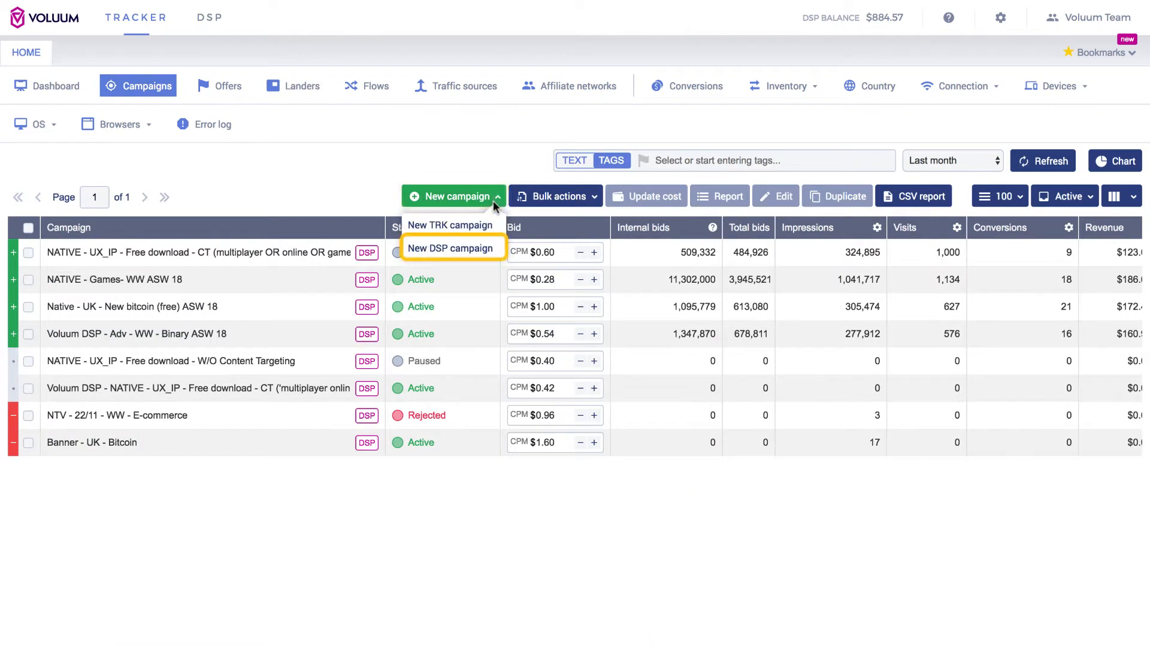
click(495, 254)
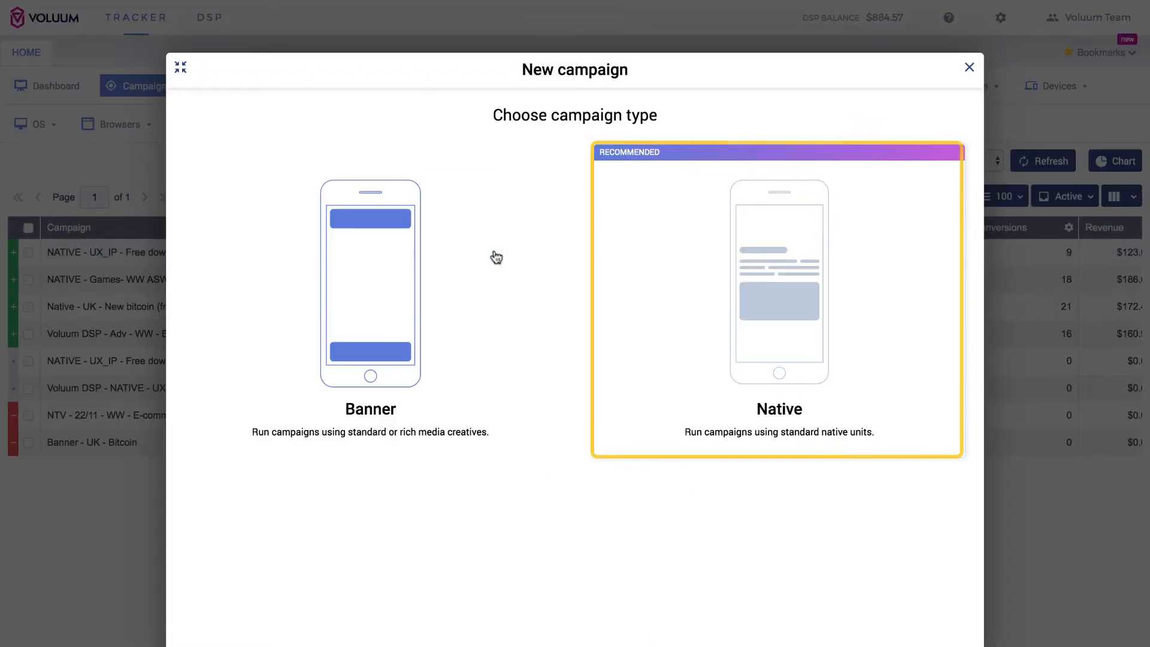
click(795, 326)
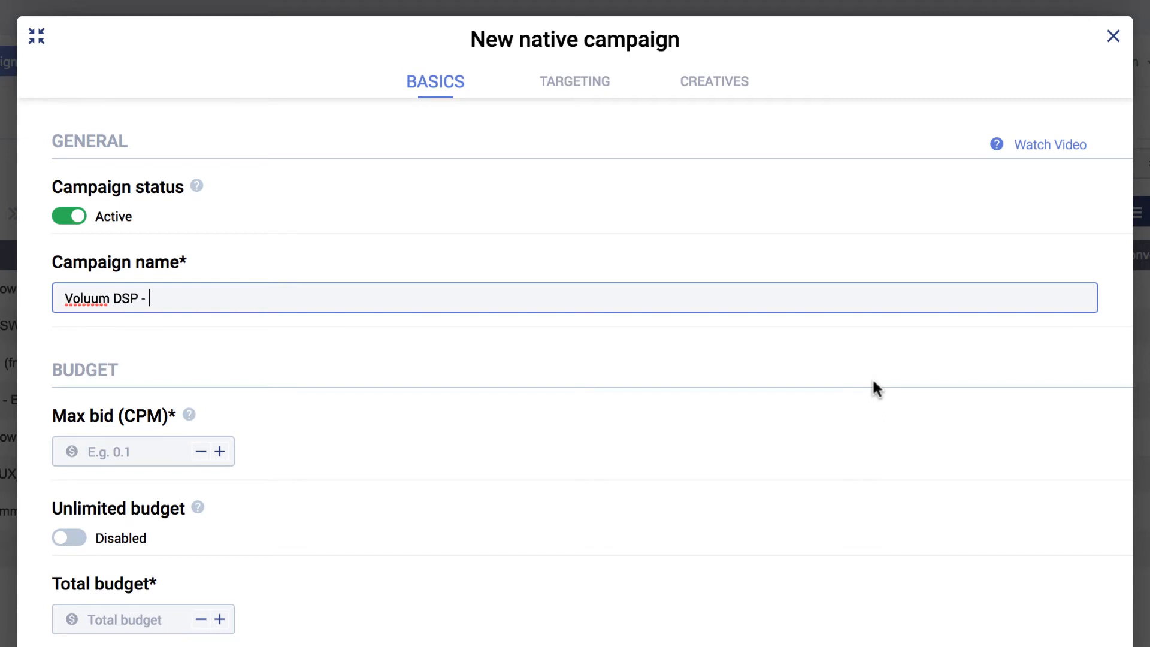
Name the campaign "Voluum DSP - Demo DSP Campaign" and keep its status Active
text(Demo)
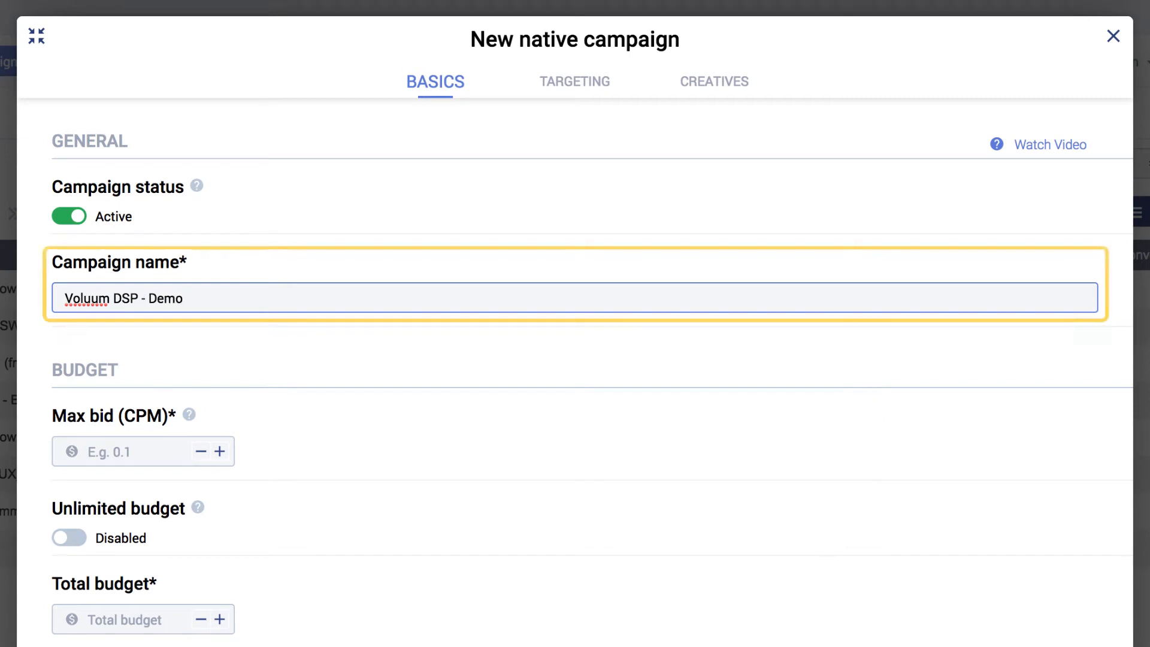
text( DSP Campaign)
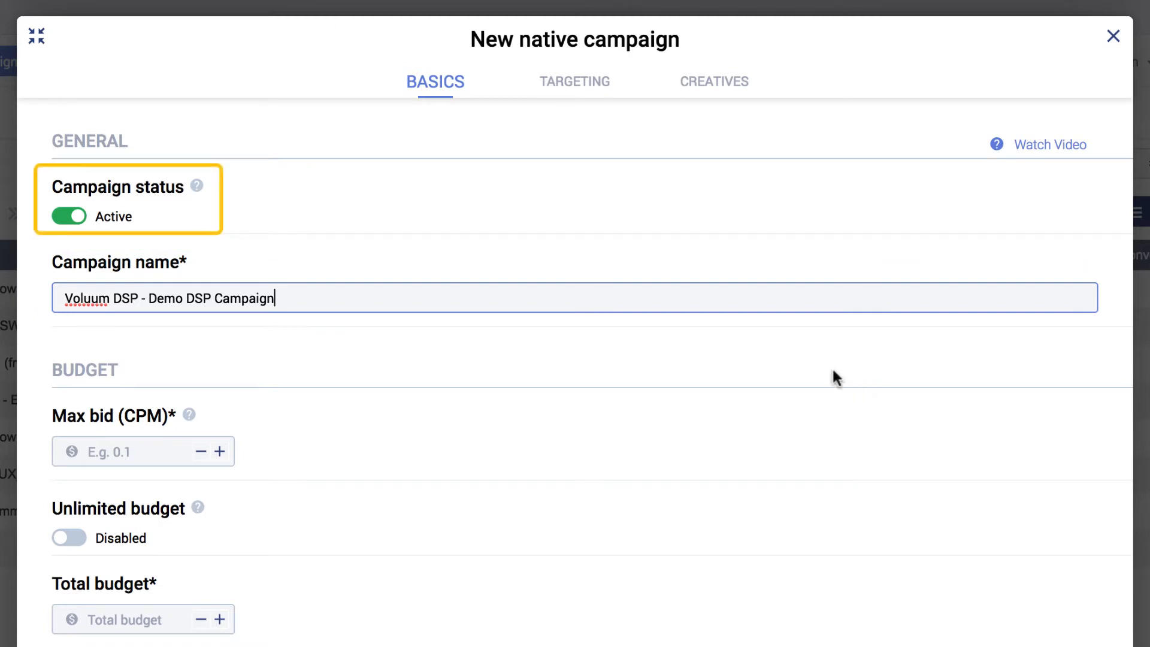
click(70, 218)
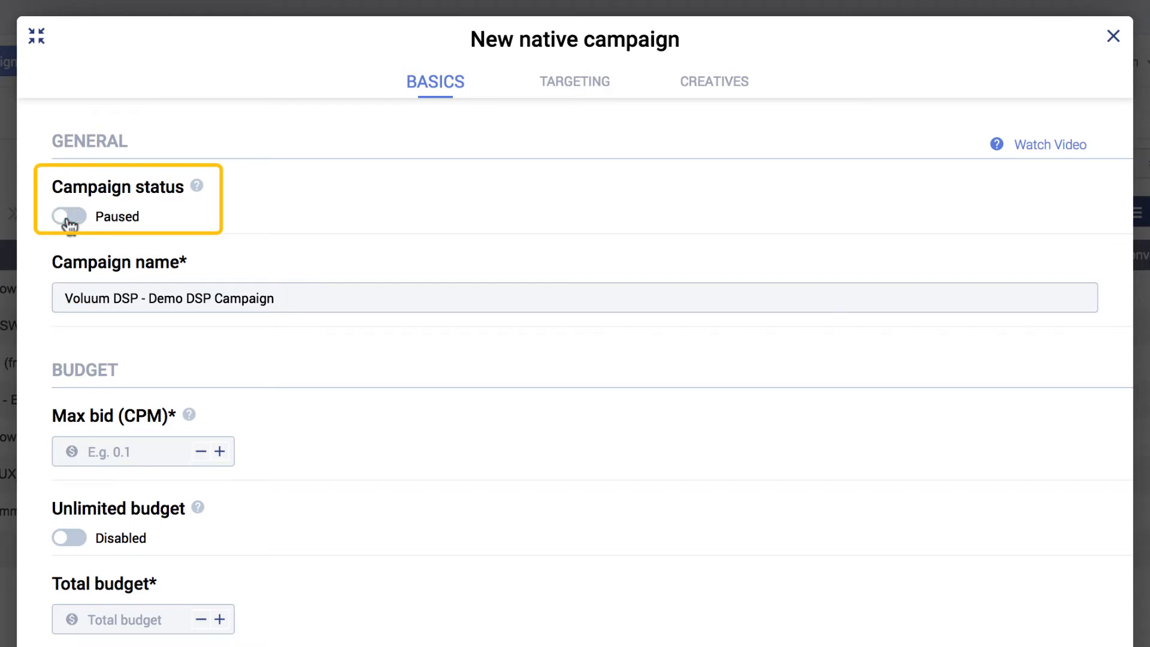
click(69, 219)
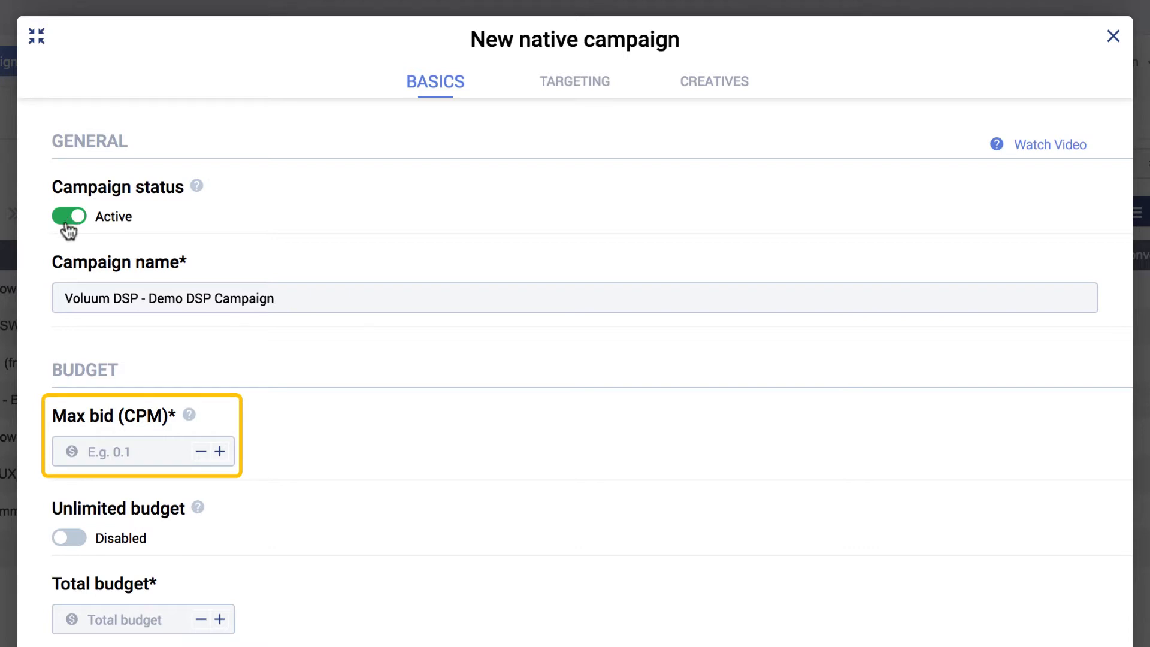
Set the max bid (CPM) to 0.30
click(114, 451)
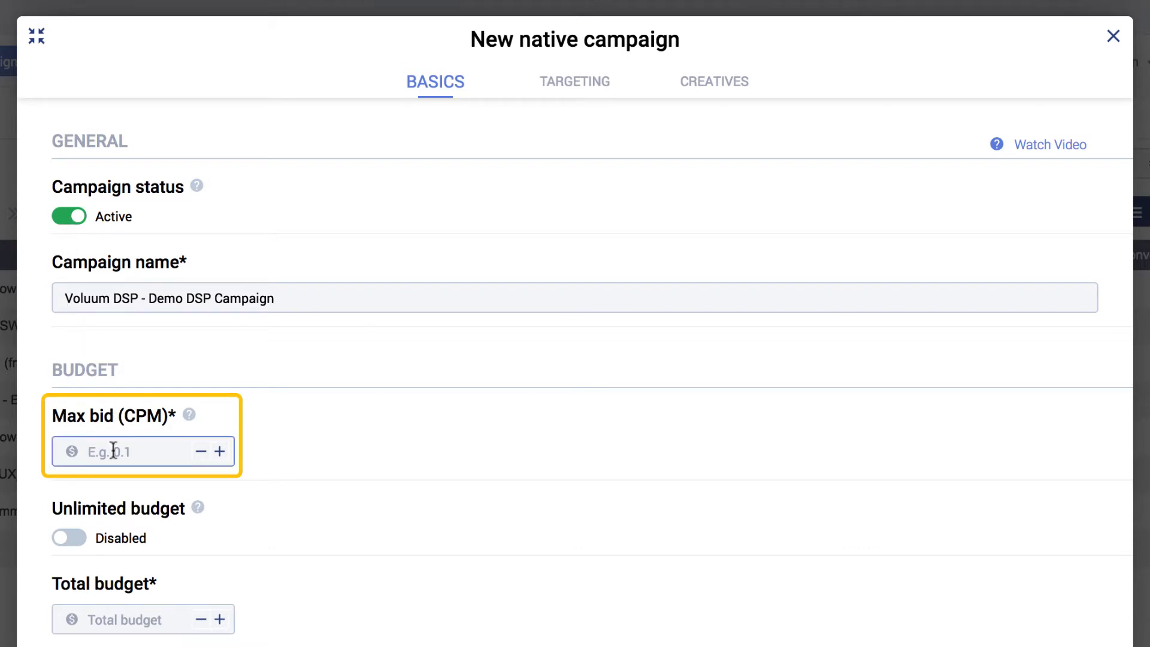
text(0.30)
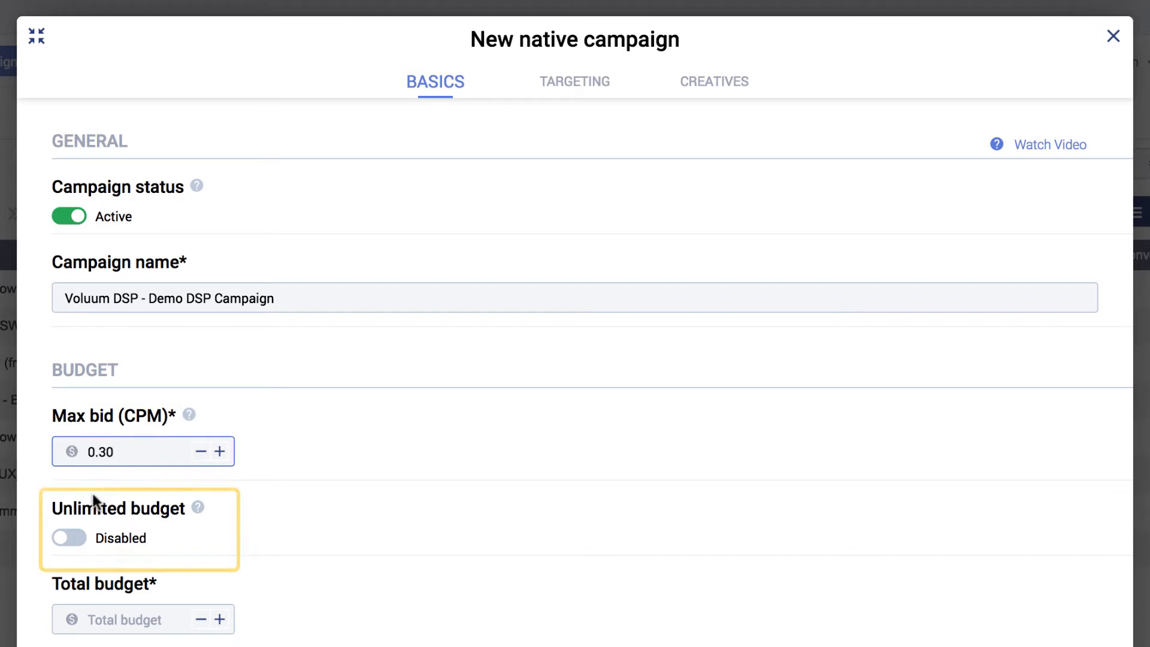
Keep the budget limited and set the total budget to 1000
click(77, 546)
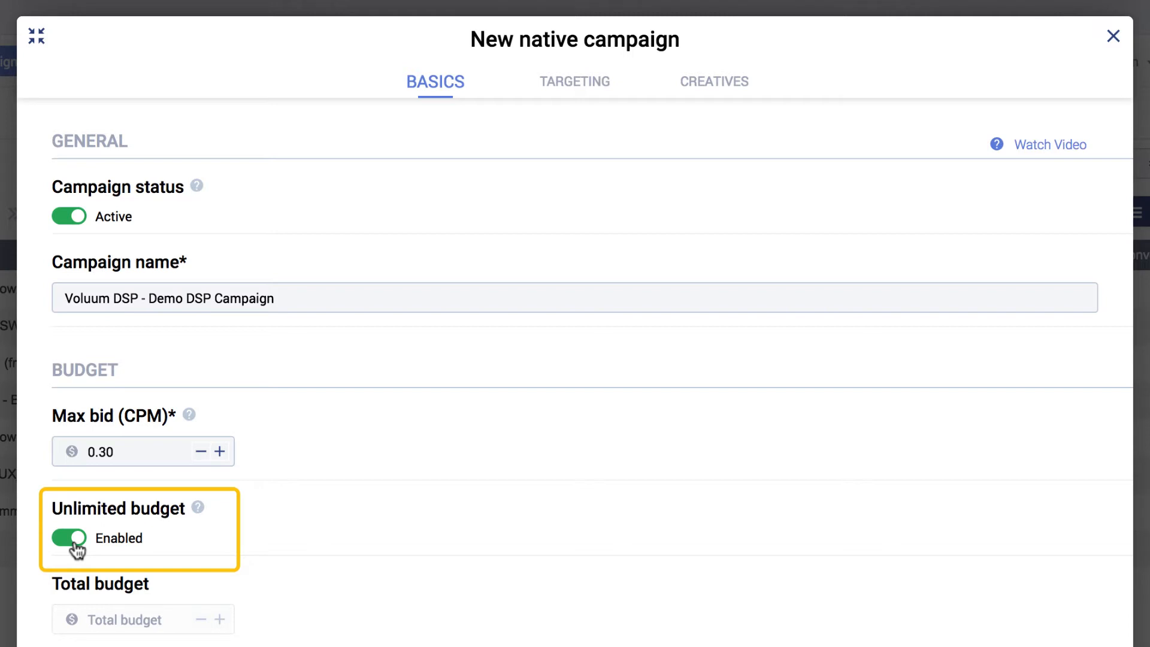
click(75, 544)
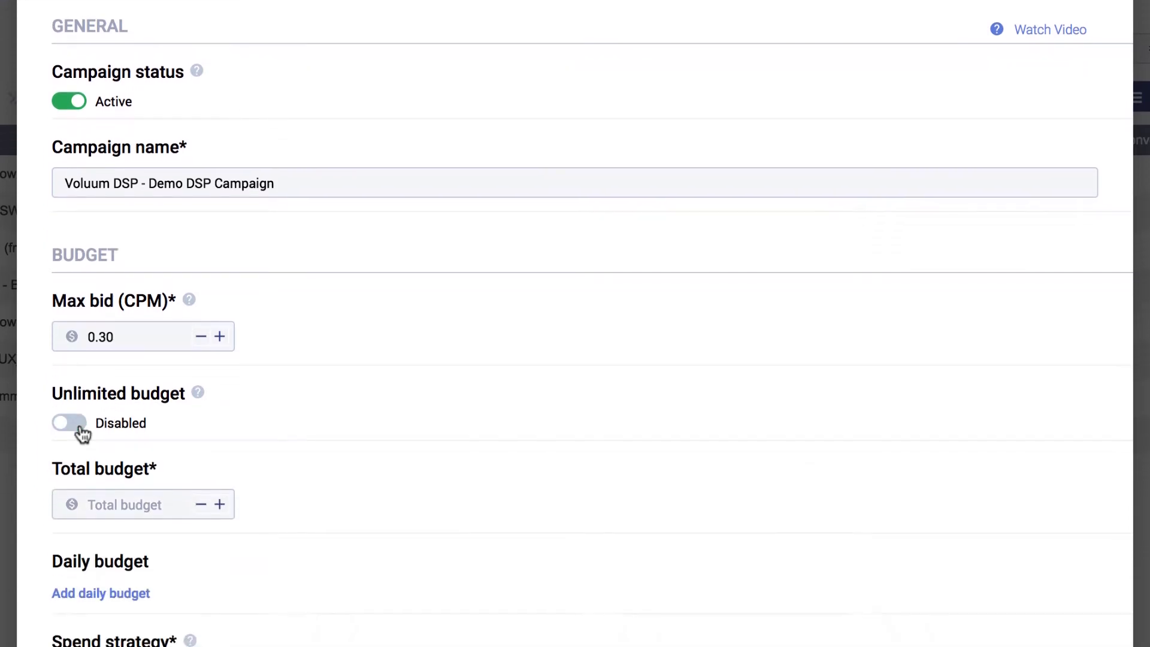
key(Tab)
text(1000)
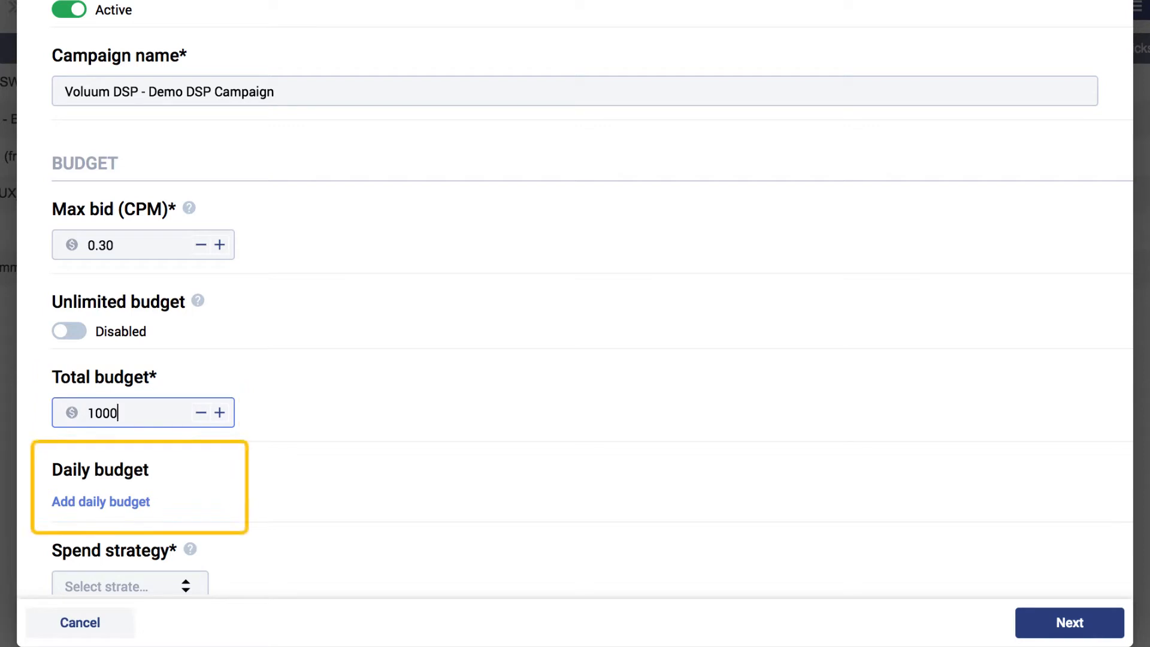
Add a daily budget of 200
click(107, 502)
text(200)
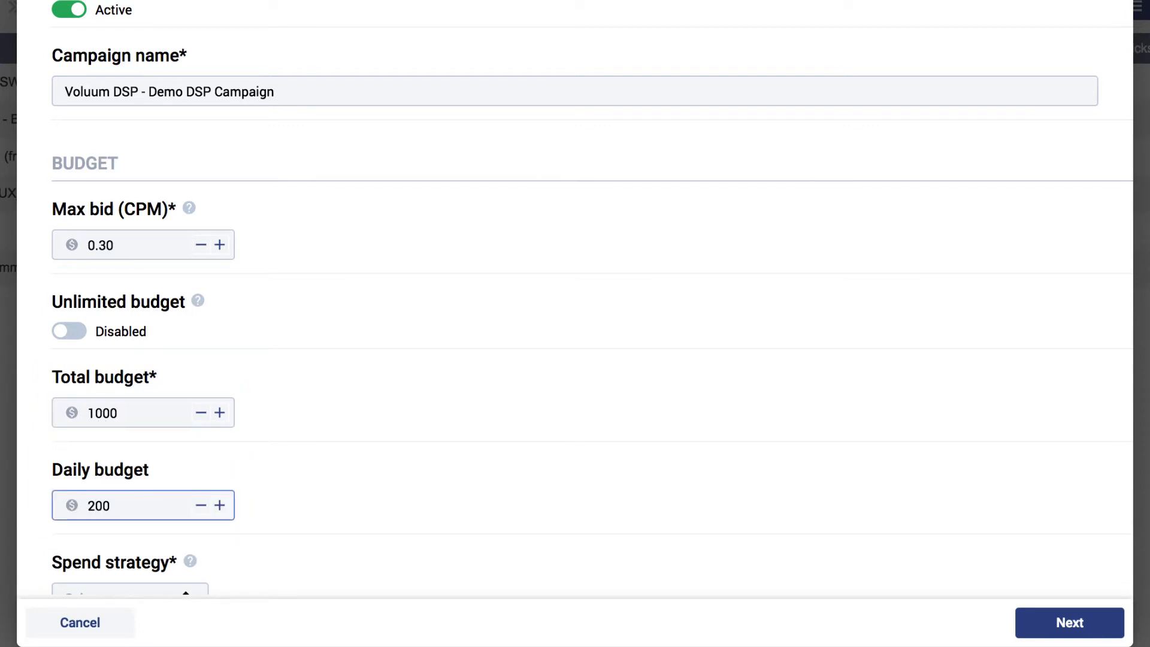
click(480, 490)
scroll(481, 491, down, 4)
scroll(482, 504, down, 5)
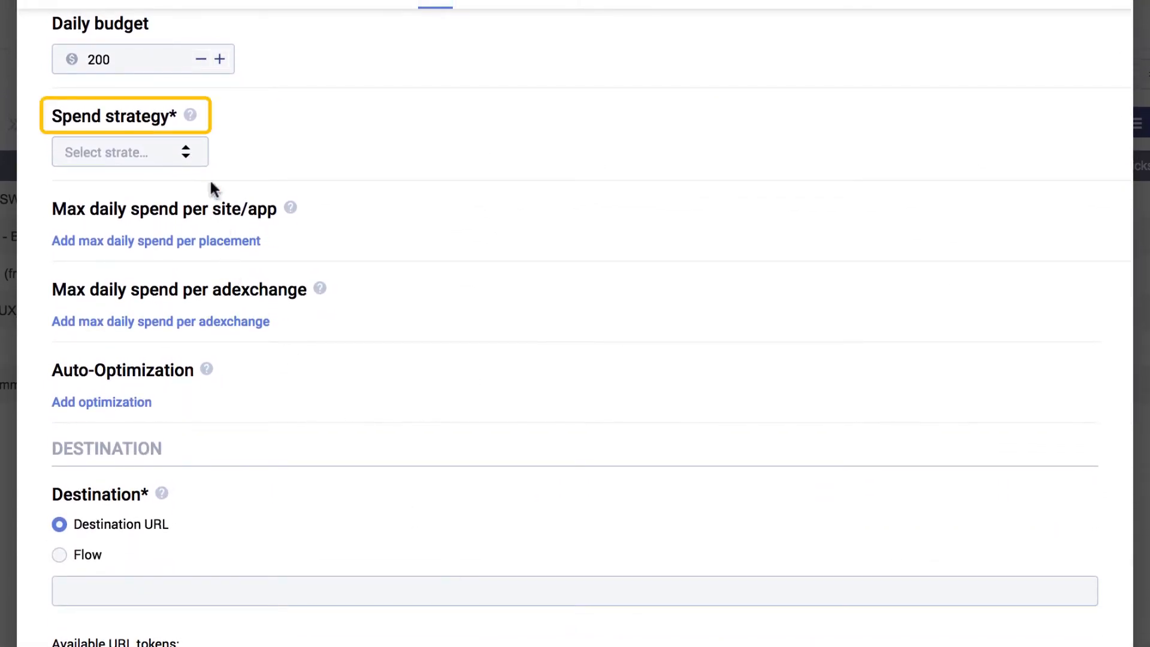
Choose the Smooth spend strategy
click(186, 152)
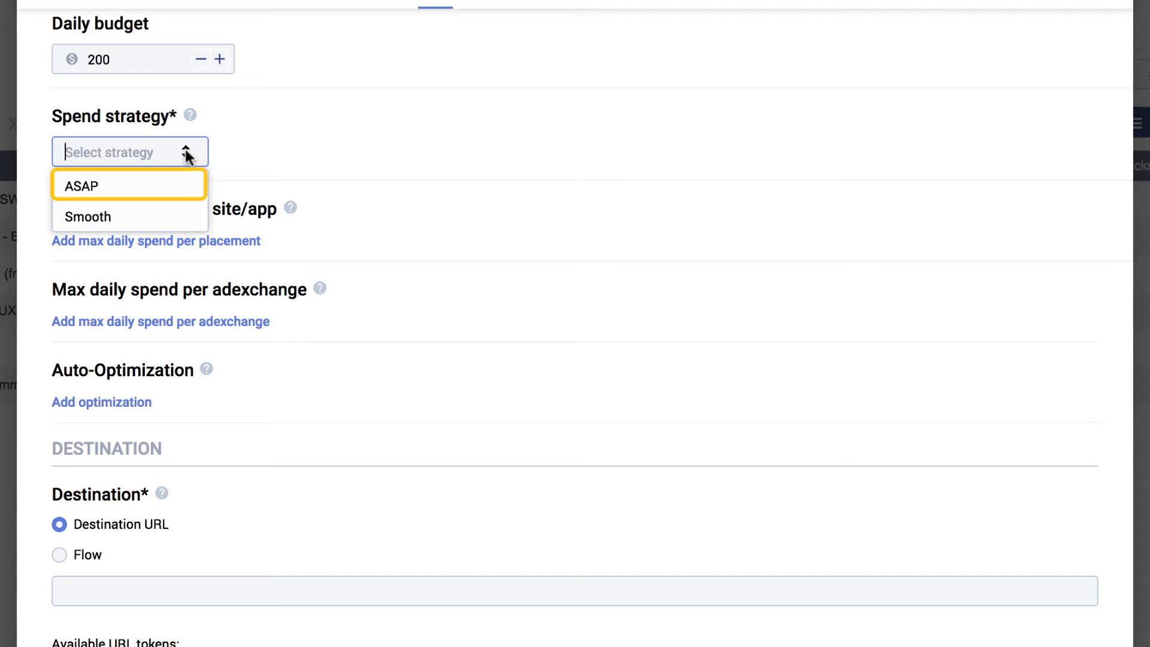
click(167, 221)
scroll(165, 225, down, 1)
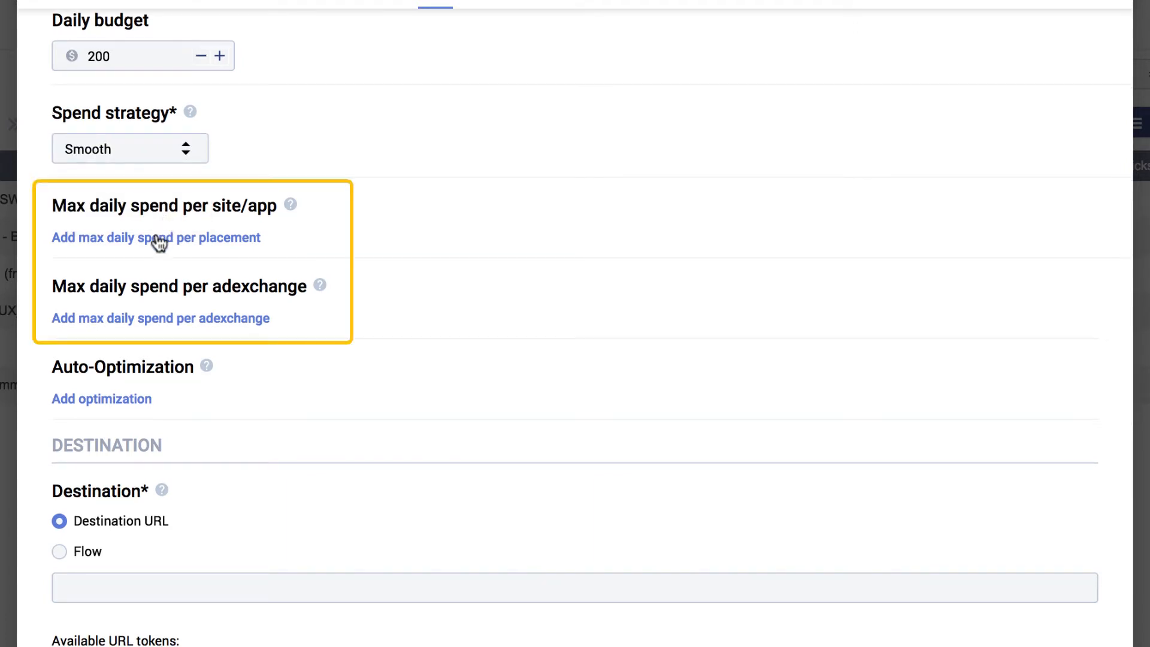
Set max daily spend per site/app to 100 and per ad exchange to 200
click(157, 237)
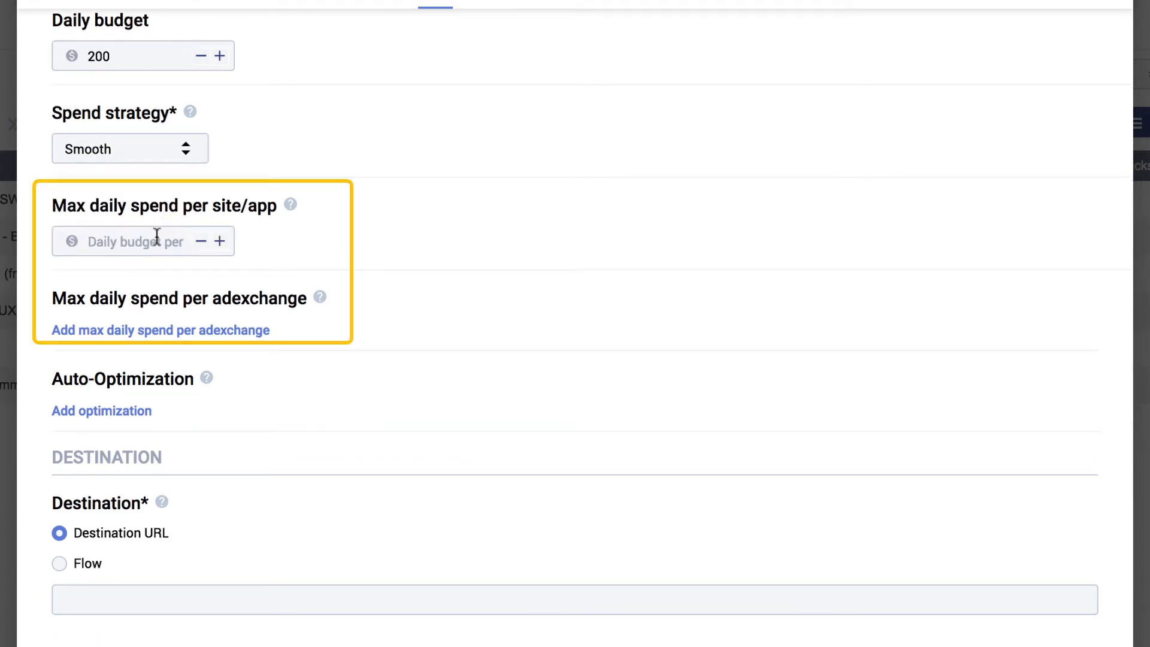
click(157, 238)
text(100)
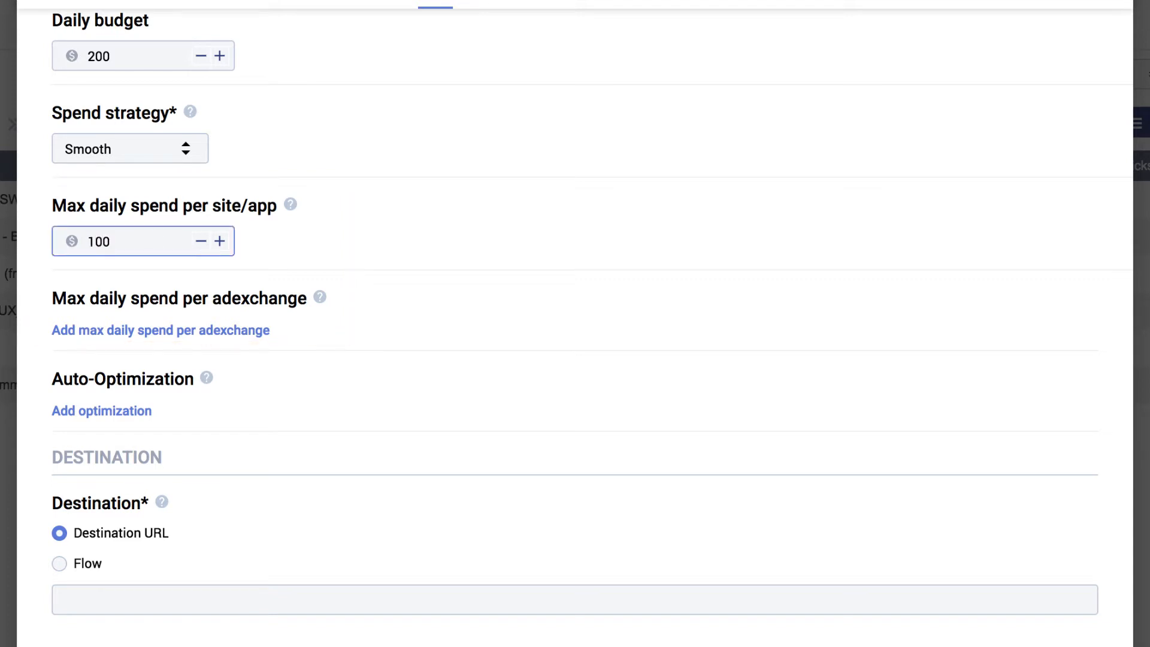
click(165, 329)
click(157, 332)
text(200)
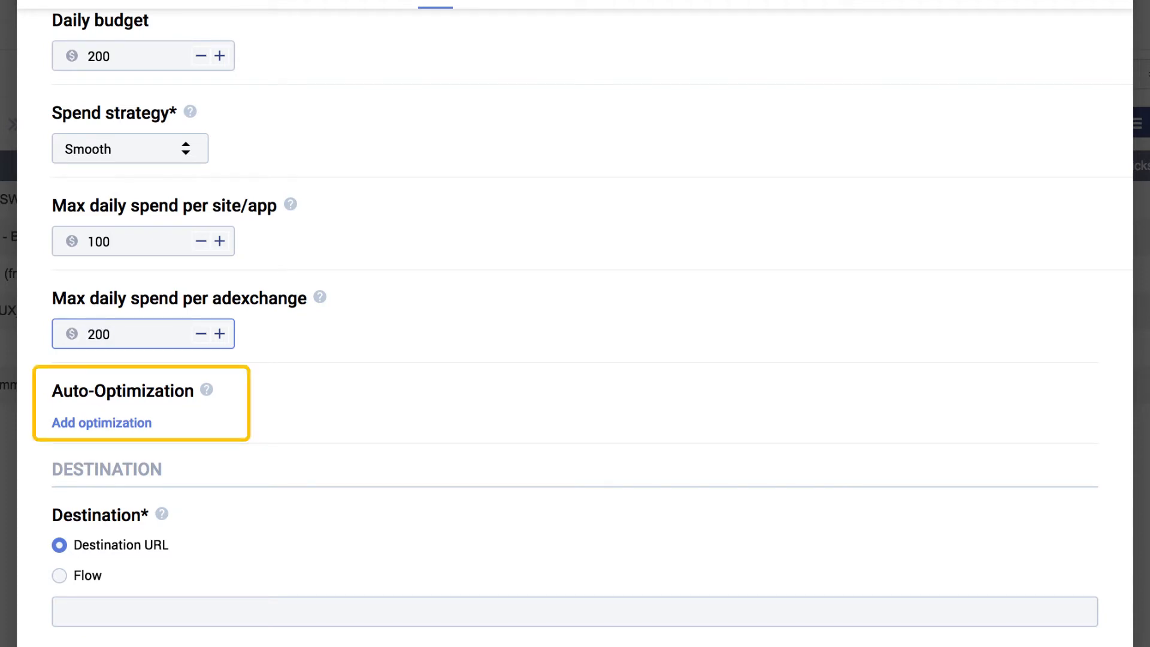
Add an auto-optimization entry and open its type options
click(116, 427)
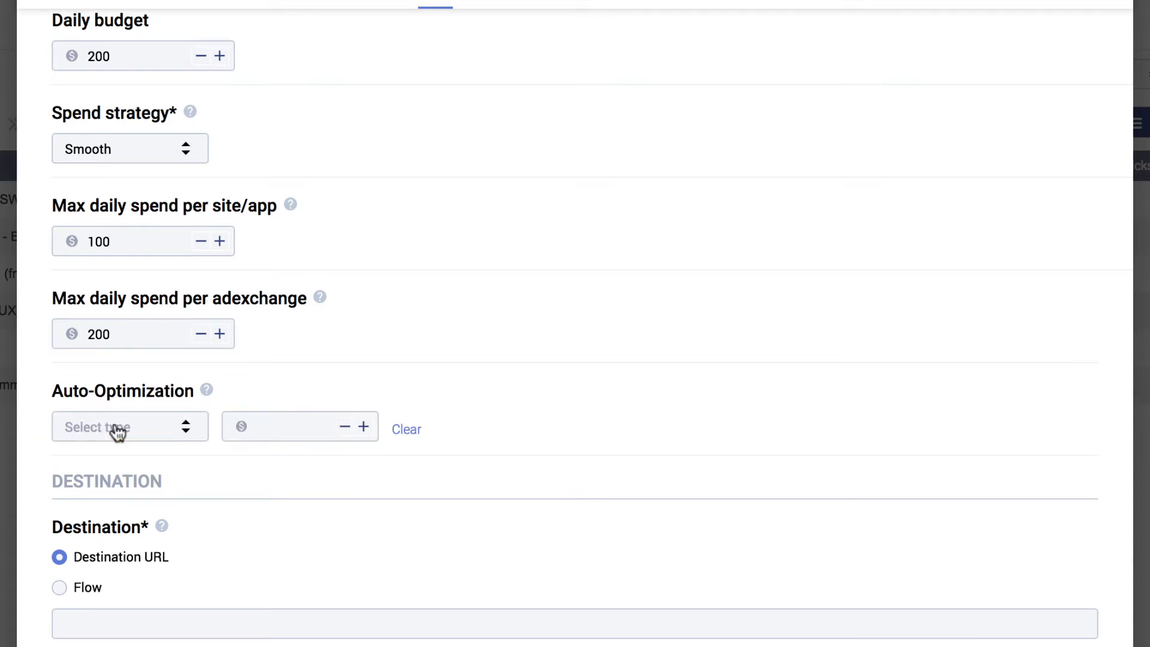
click(187, 430)
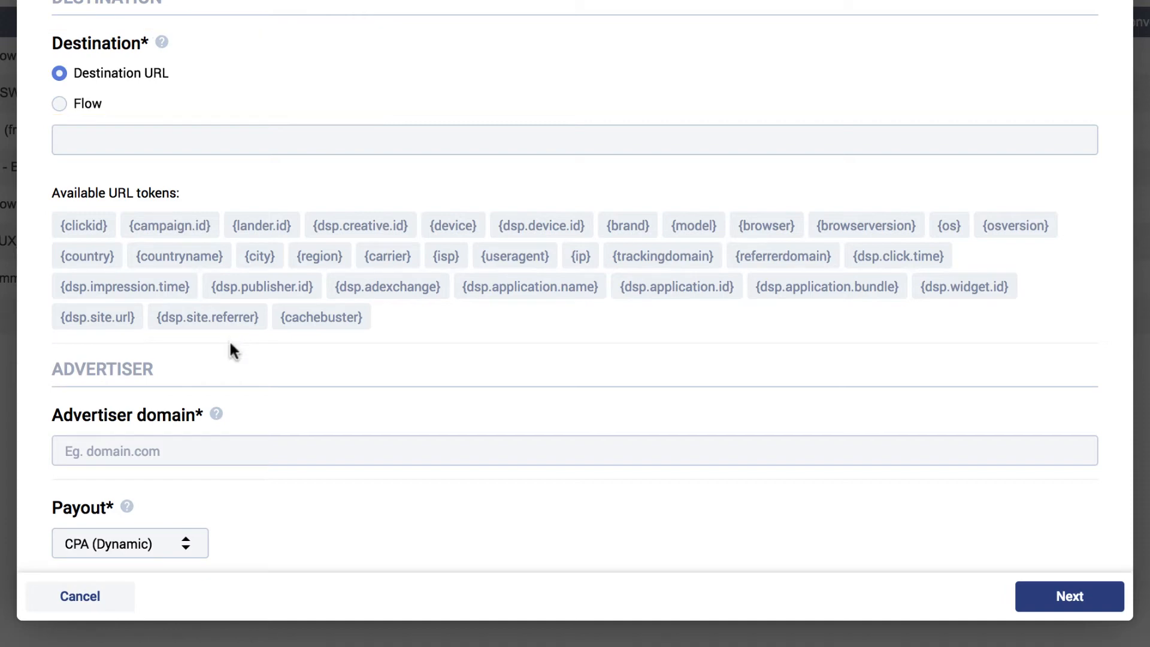
Set the destination to the flow "Global - Flow TEST 1" with DSP redirect domain demo.domain.com
click(59, 104)
click(91, 128)
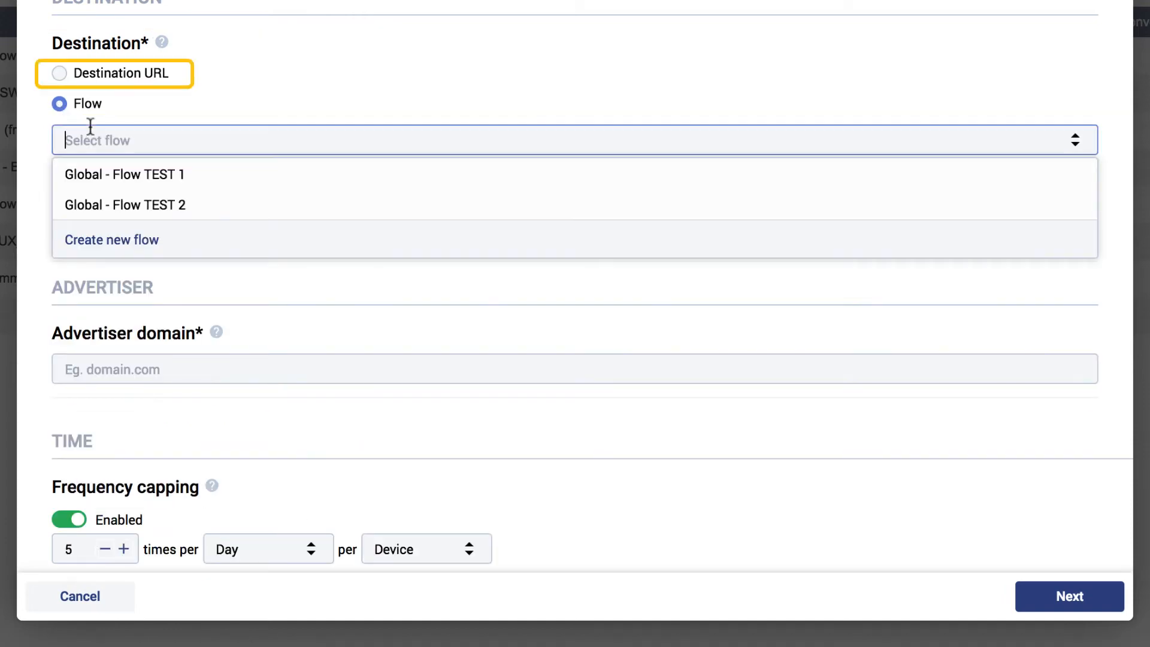
click(115, 176)
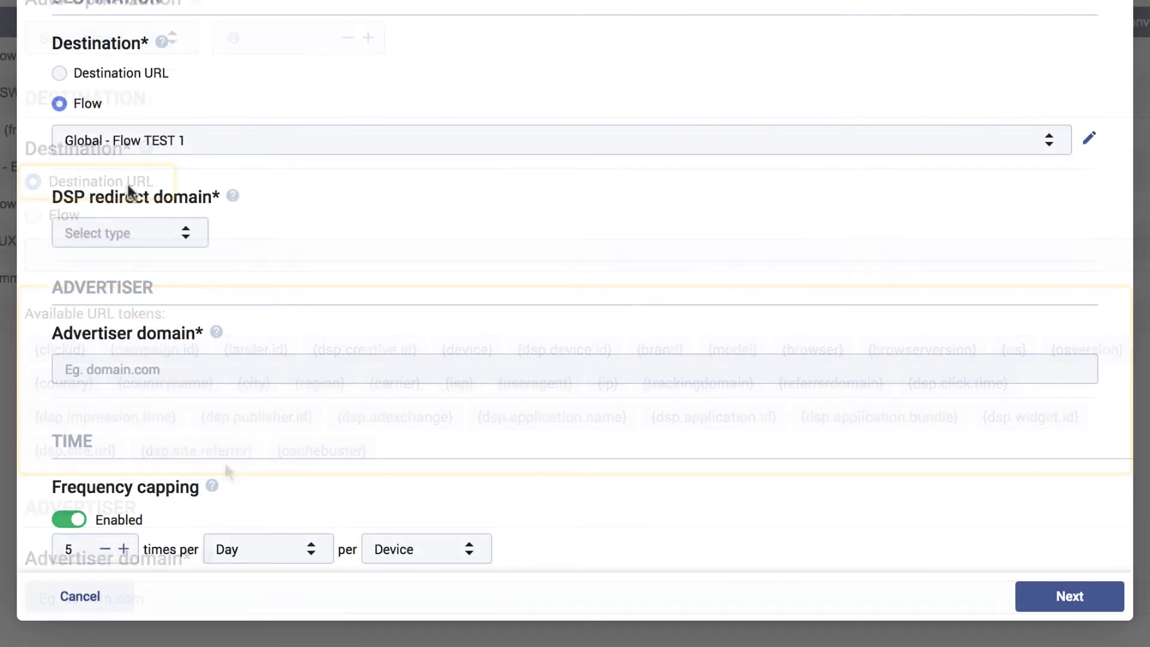
click(184, 237)
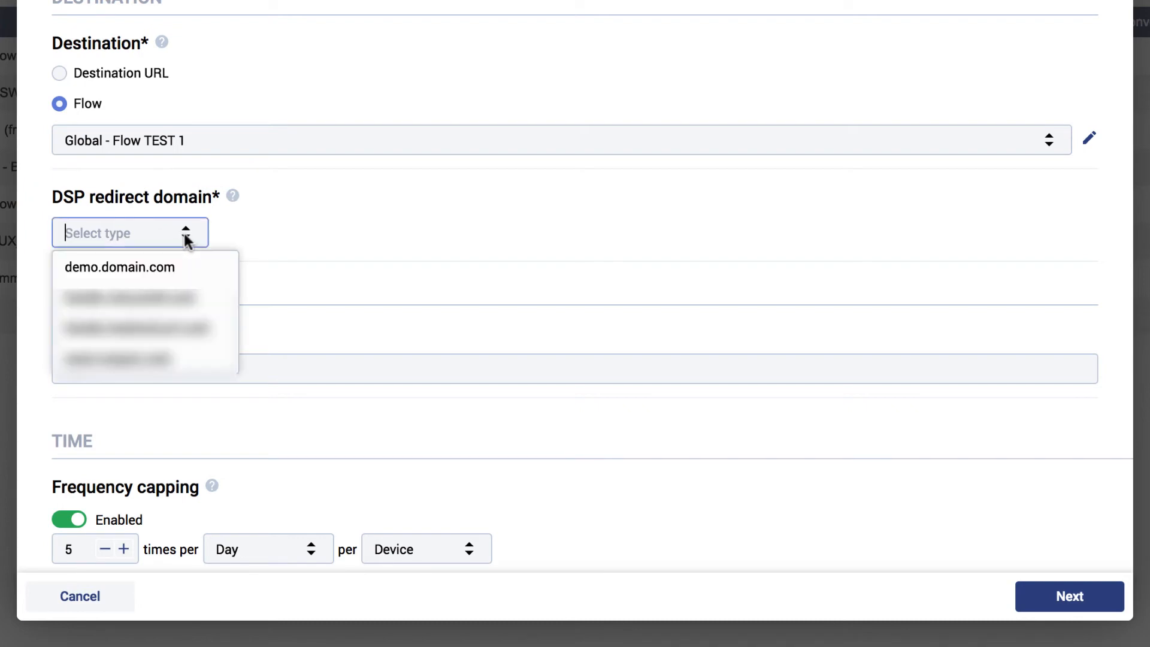
click(184, 271)
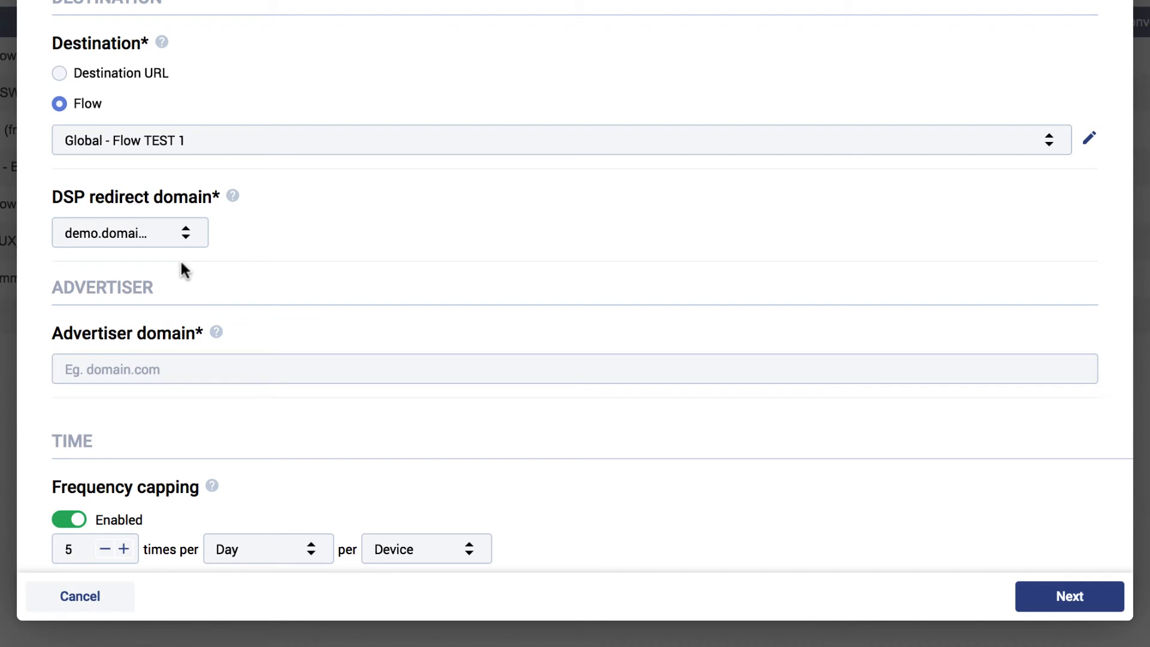
Enter king.com as the advertiser domain and set the payout to CPA (Dynamic)
click(137, 367)
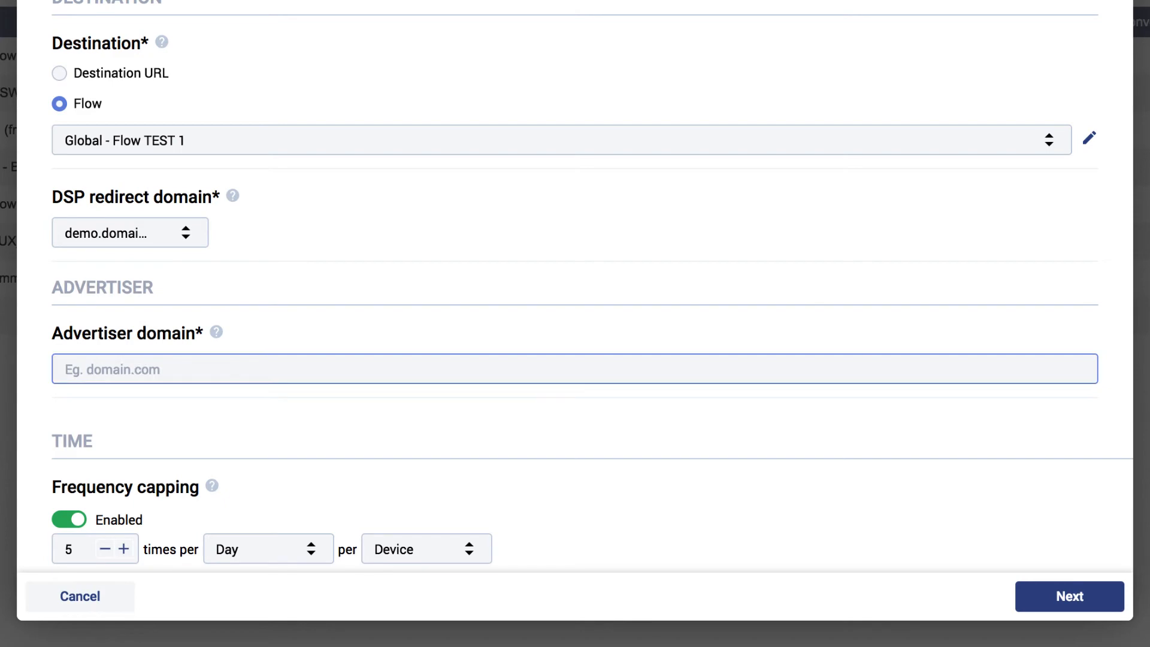
text(king.com)
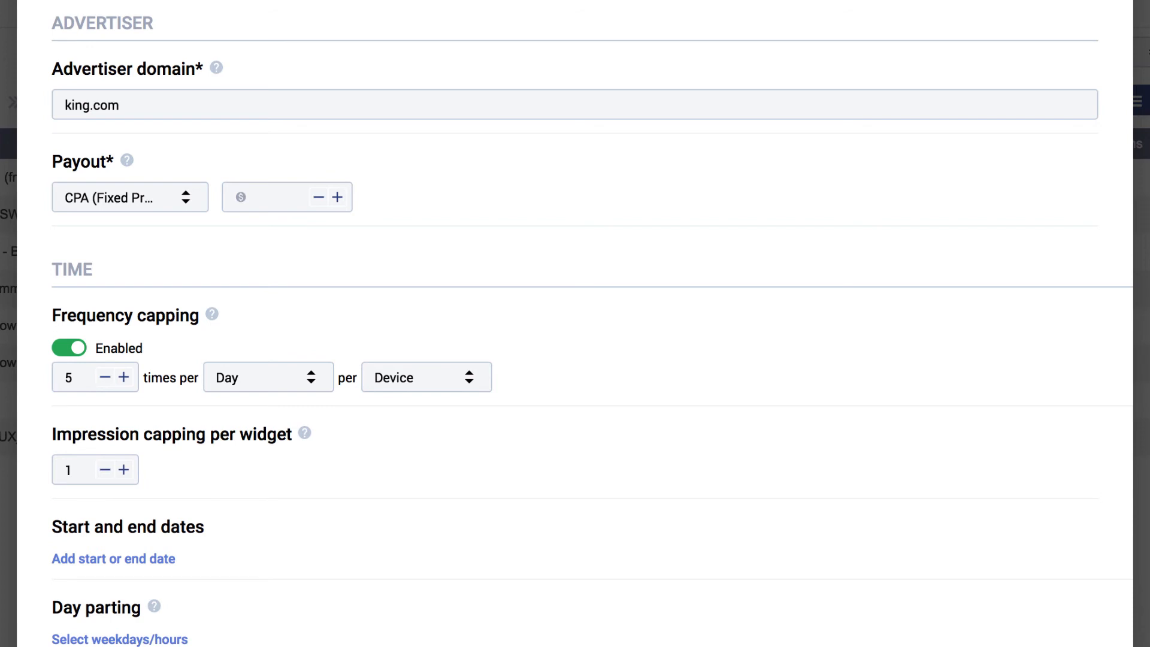
click(185, 198)
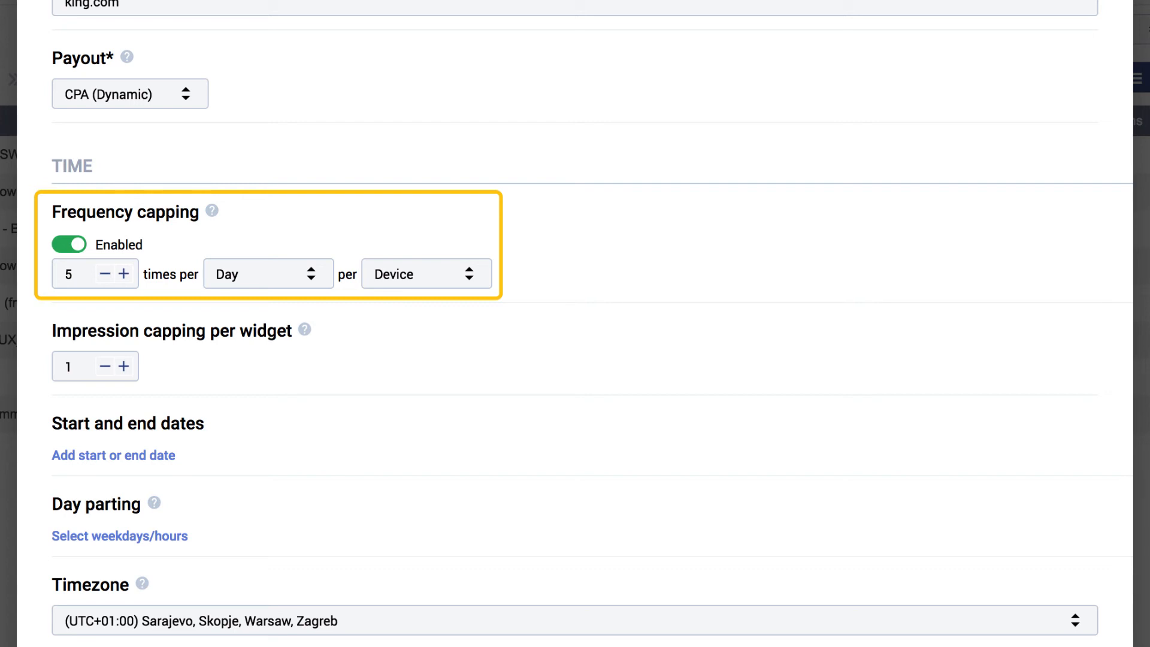
Disable frequency capping and raise impression capping per widget to 3
click(75, 246)
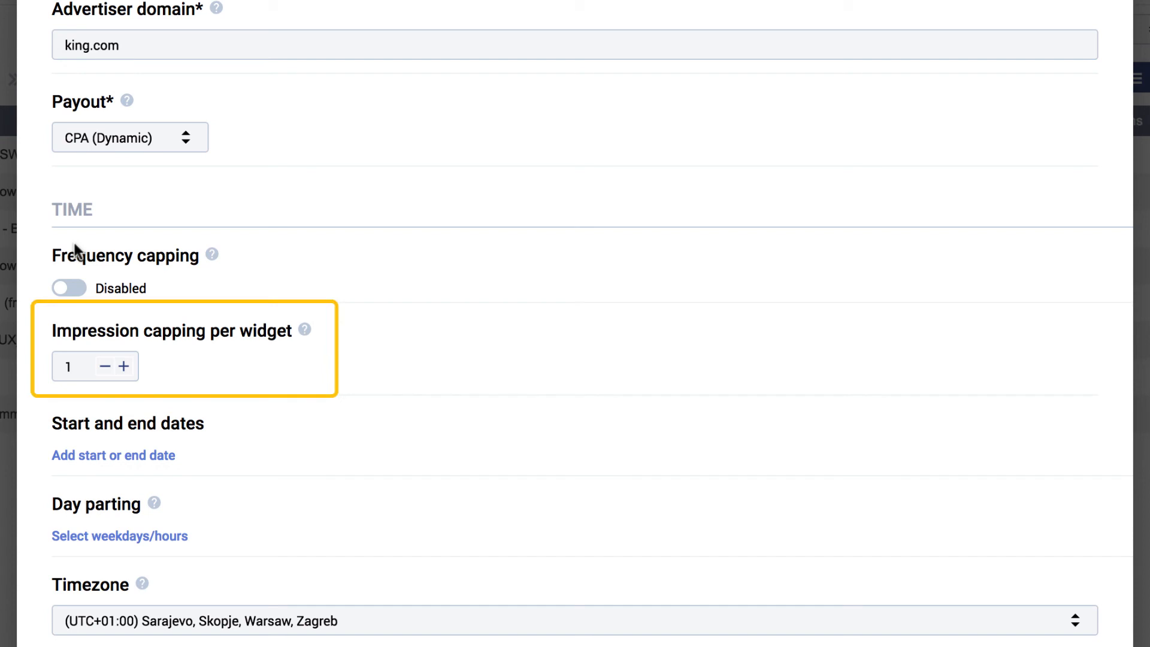
click(124, 367)
click(124, 367)
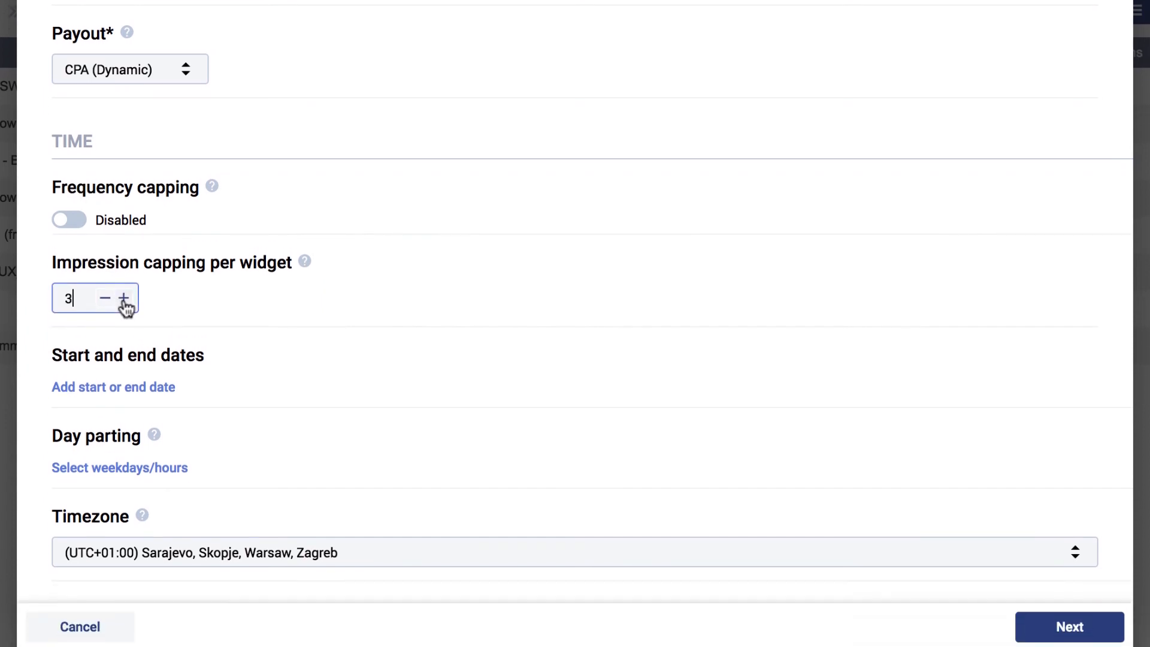
Add a start date of 2/5/2018 at 01:00
click(129, 373)
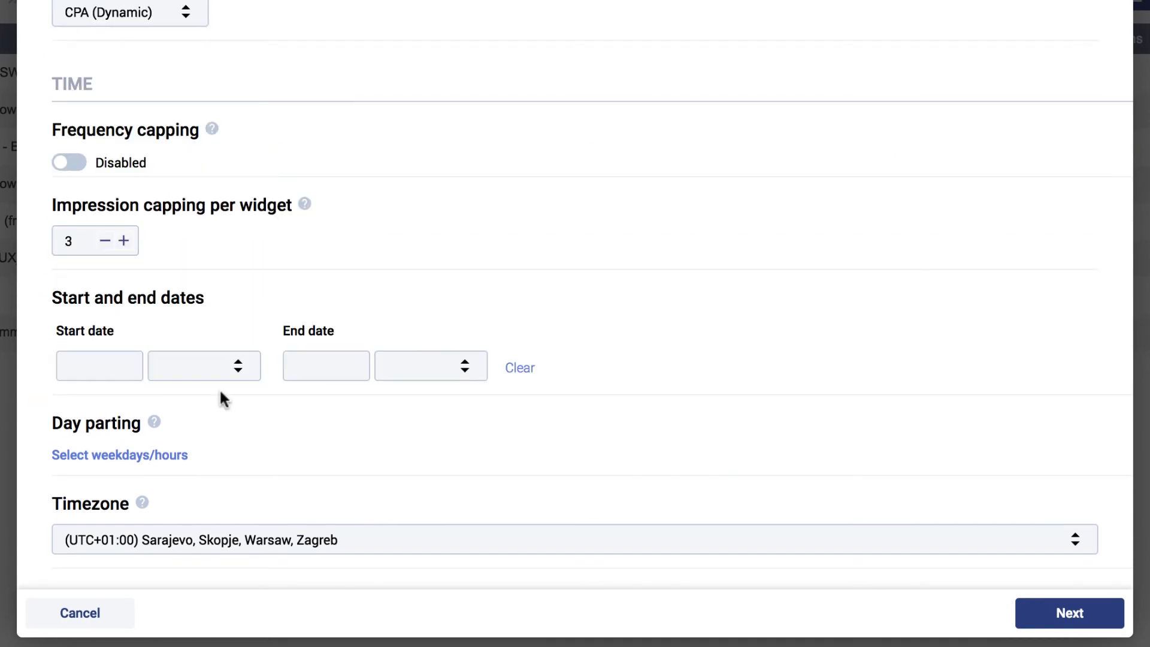
click(238, 366)
click(215, 433)
click(105, 366)
click(123, 535)
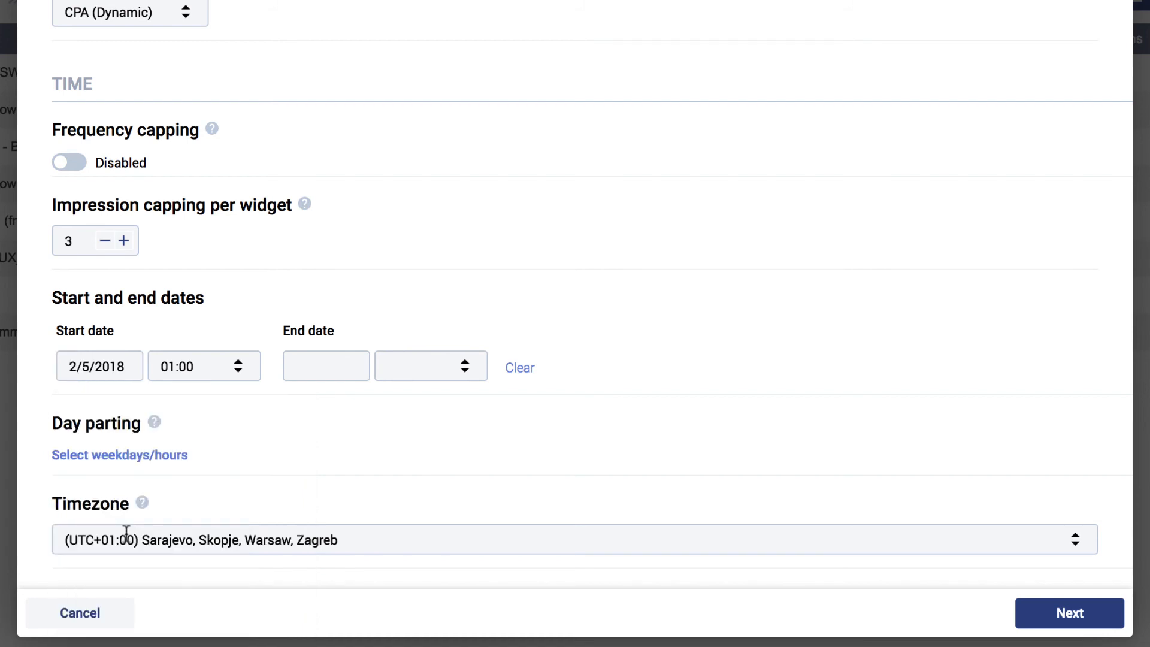
Set the end date to 2/9/2018 at 01:00
click(333, 367)
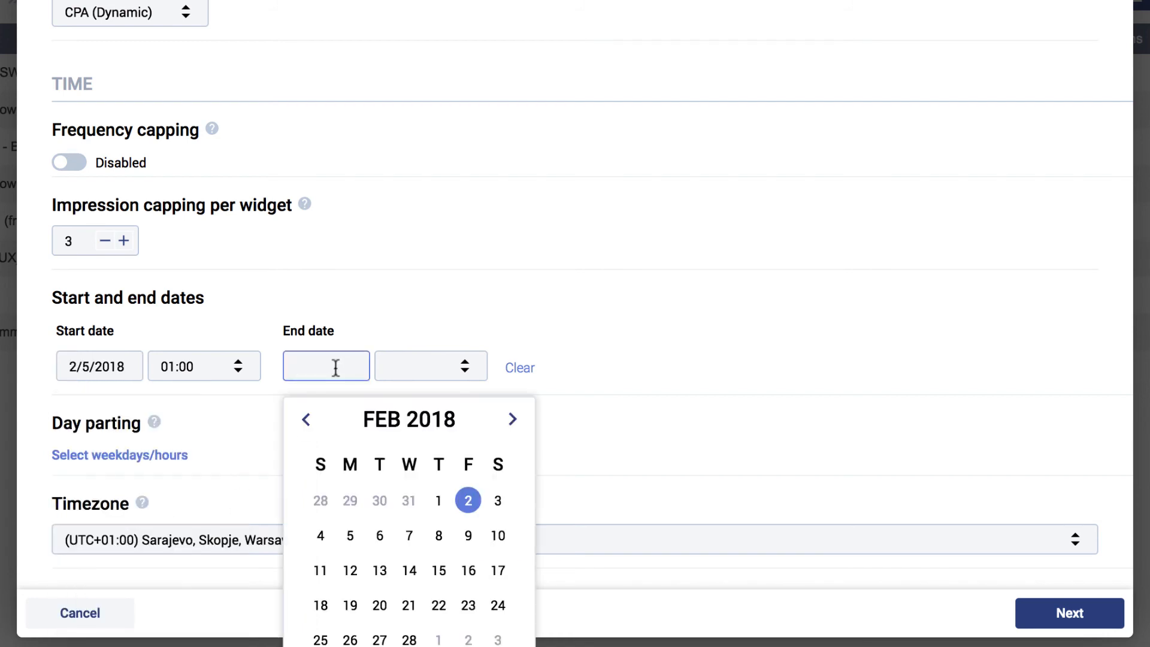
click(443, 535)
click(422, 366)
click(411, 442)
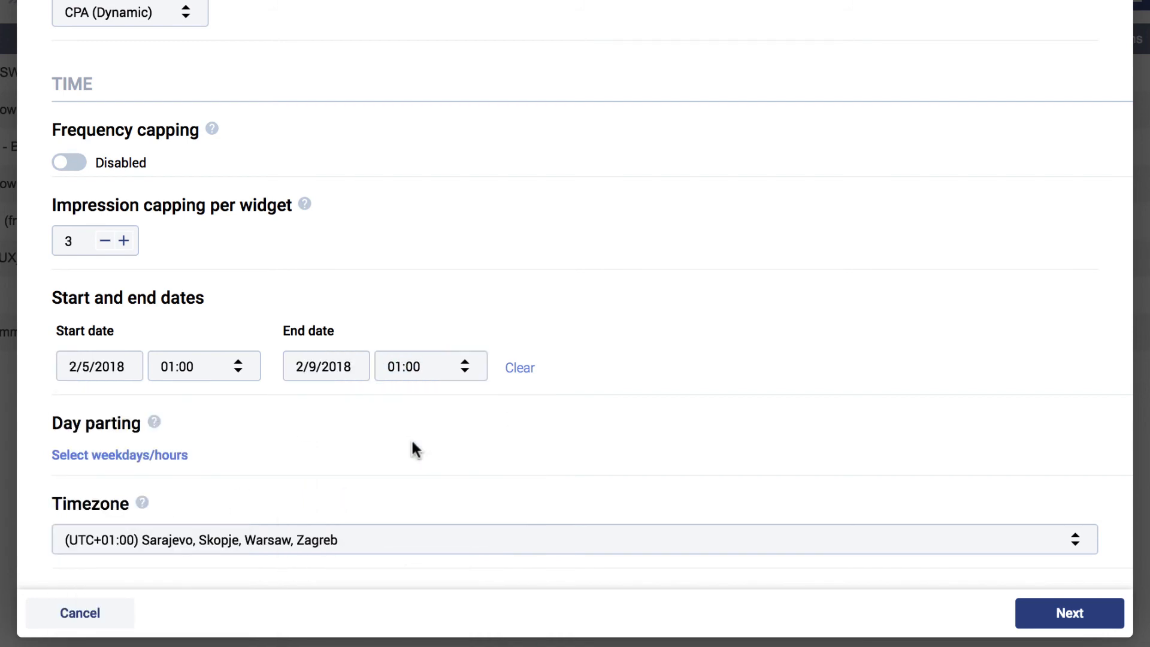
Clear the start and end dates and open the day parting weekday/hour grid
click(513, 371)
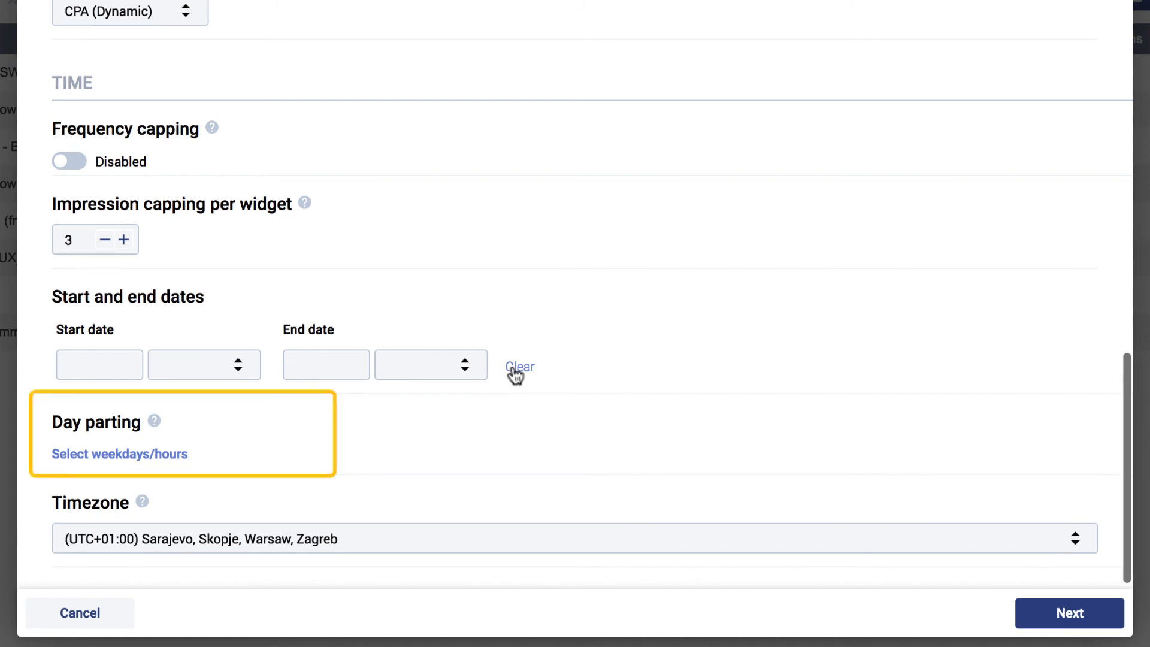
click(148, 456)
scroll(564, 493, down, 3)
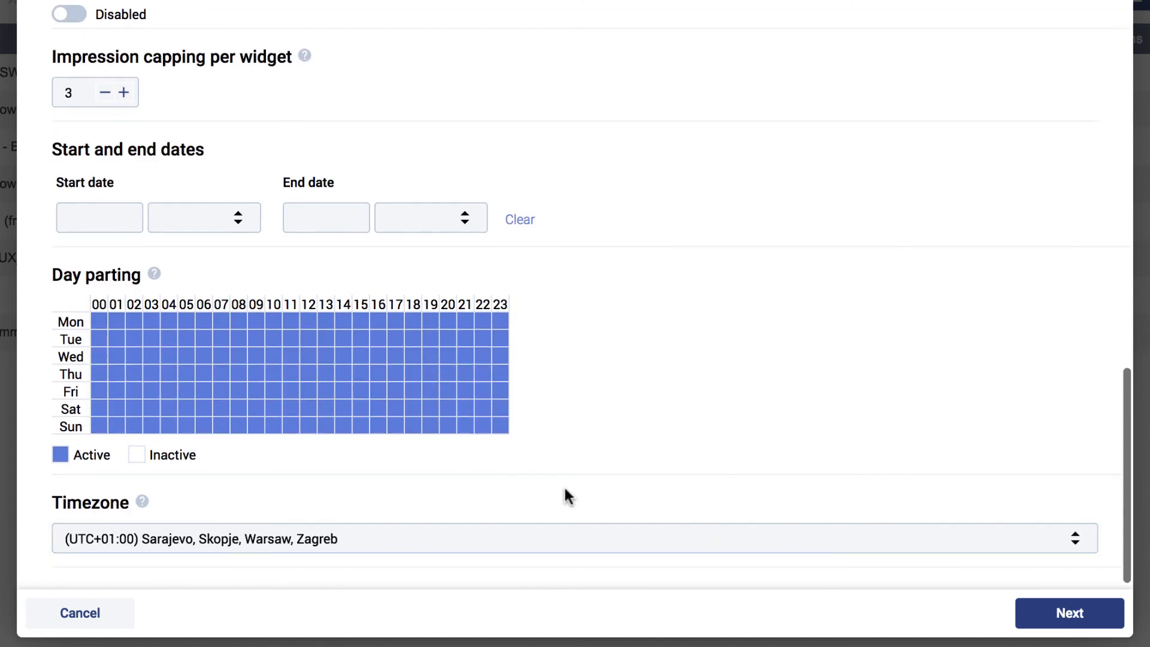
In day parting, make Monday 00–09 and Wednesday 00–06 inactive
click(99, 322)
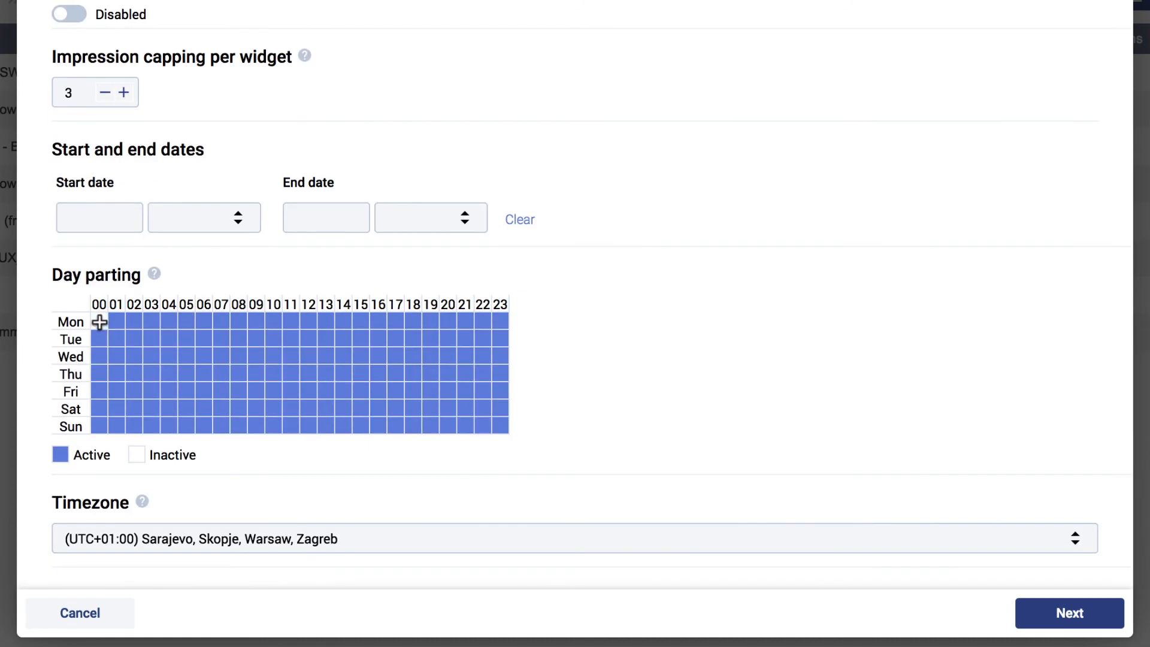
click(117, 322)
drag(140, 323, 250, 322)
drag(99, 322, 250, 324)
click(69, 323)
click(70, 323)
drag(99, 322, 266, 322)
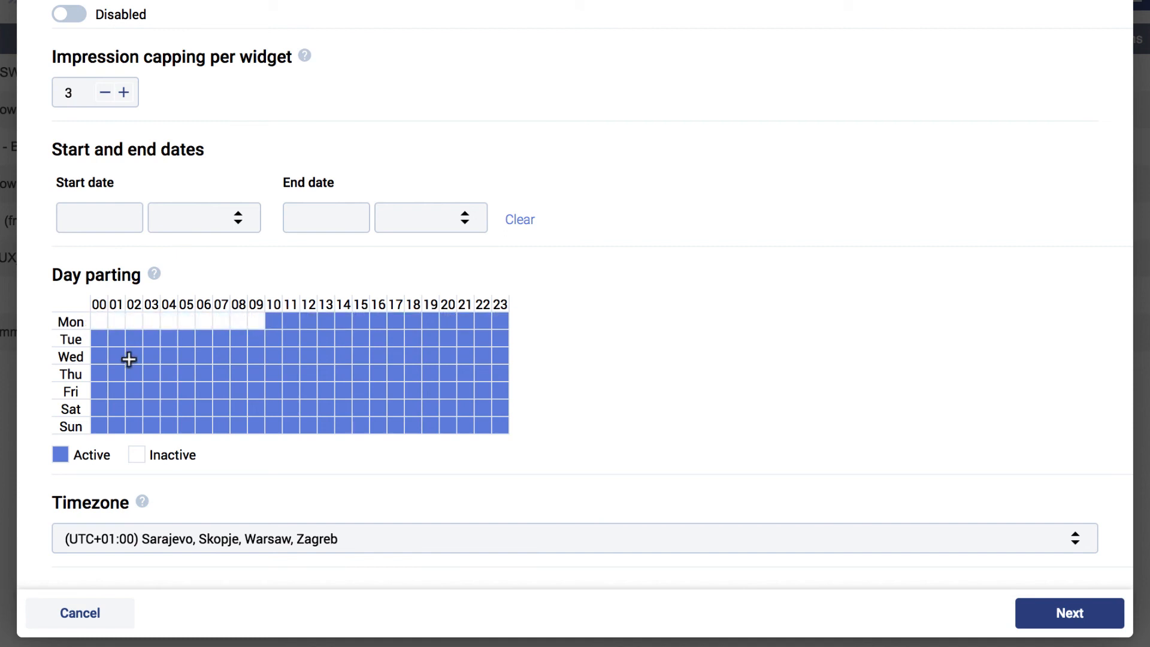
drag(99, 356, 205, 355)
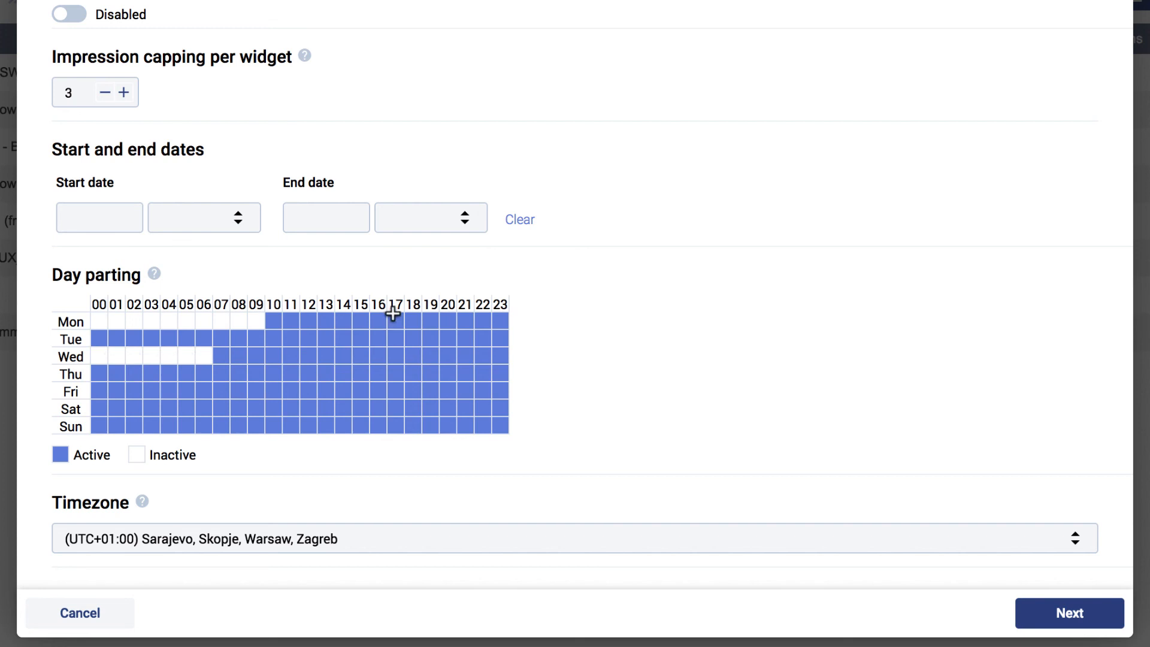
Make hours 17–23 inactive for every day, then continue to the Targeting step
drag(396, 317, 503, 427)
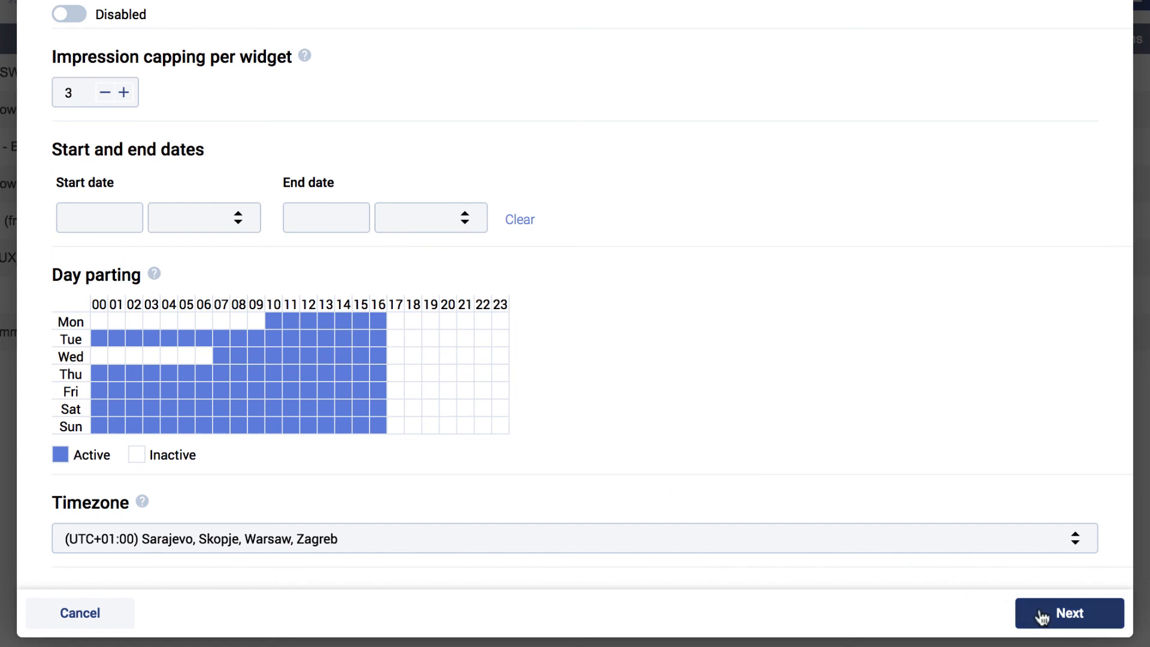
click(1068, 618)
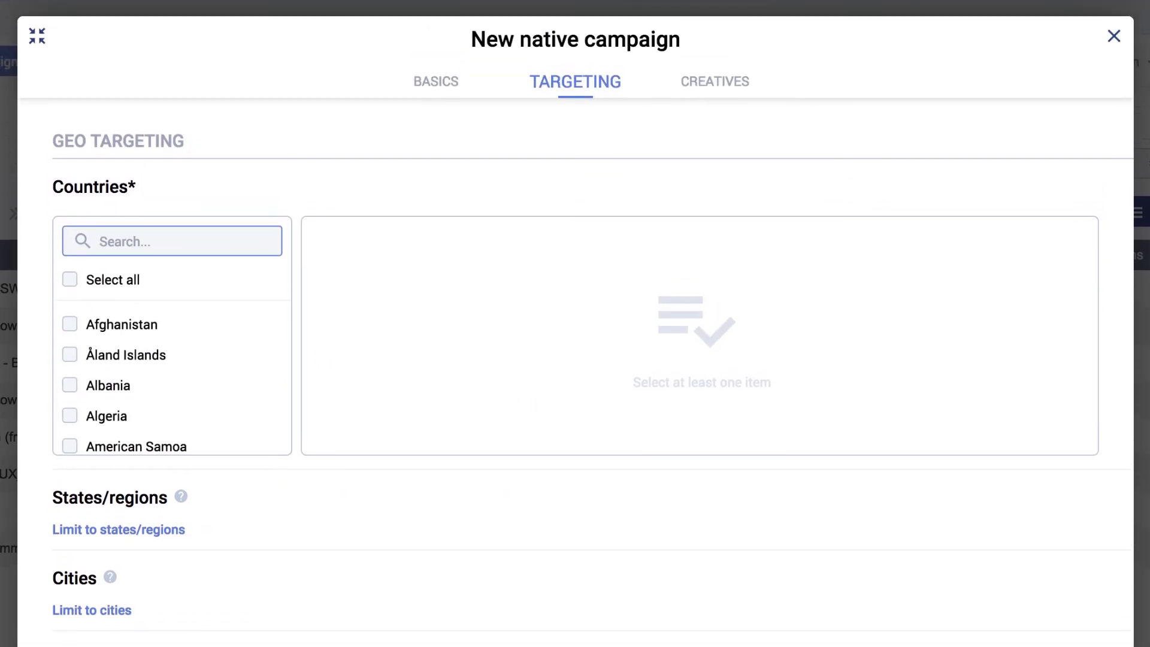